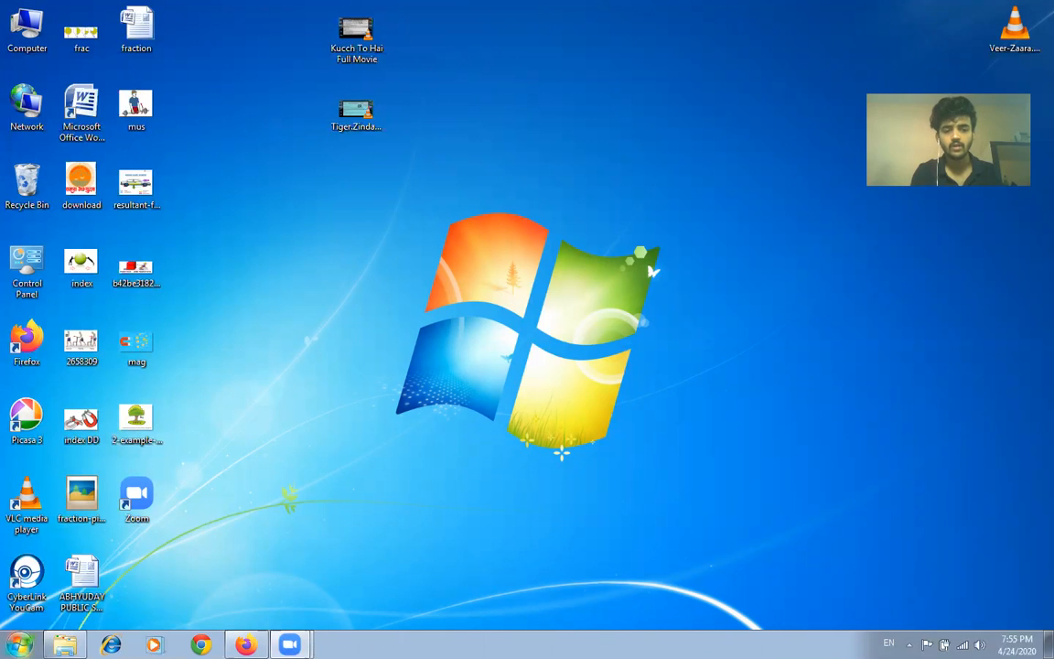
Step: Open Microsoft Office Word 2007 with a blank document
{"action": "left_click", "coordinate": [20, 645]}
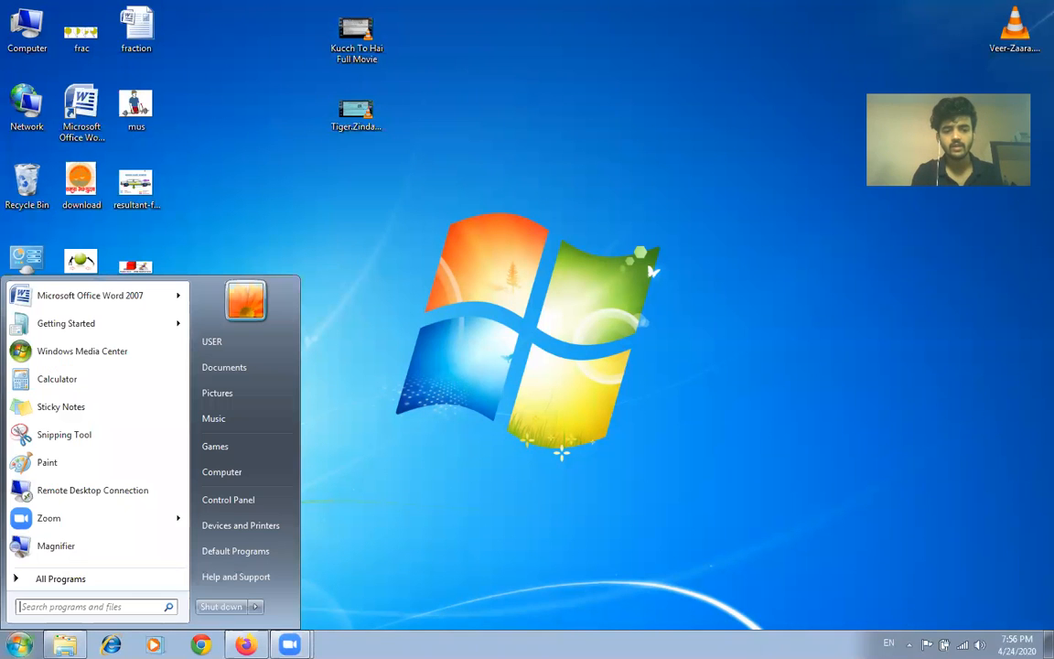
{"action": "left_click", "coordinate": [48, 582]}
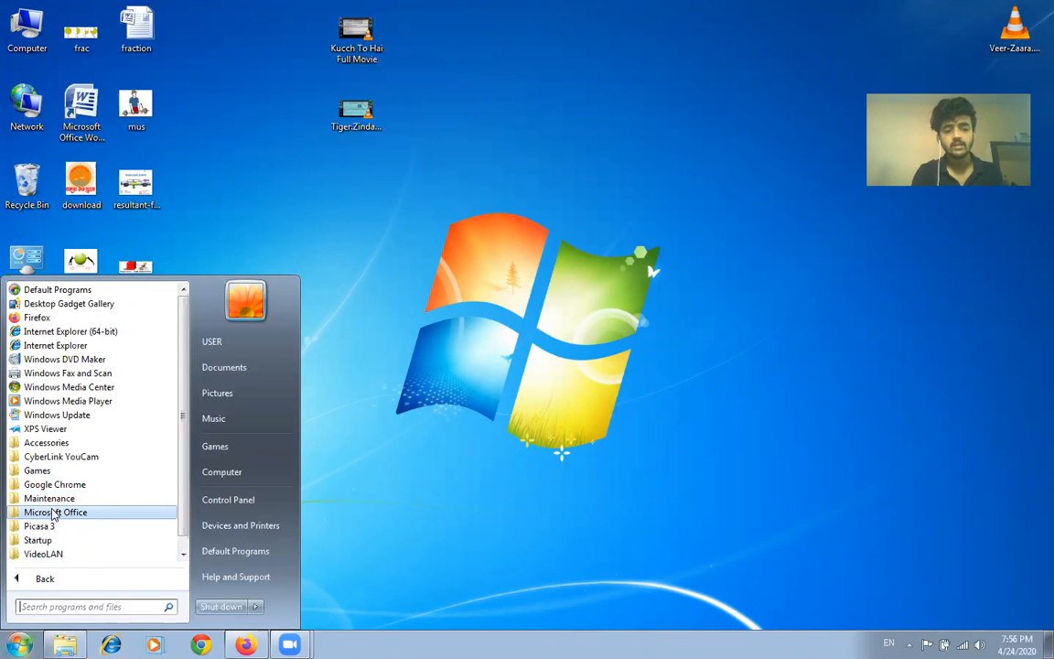
{"action": "left_click", "coordinate": [53, 514]}
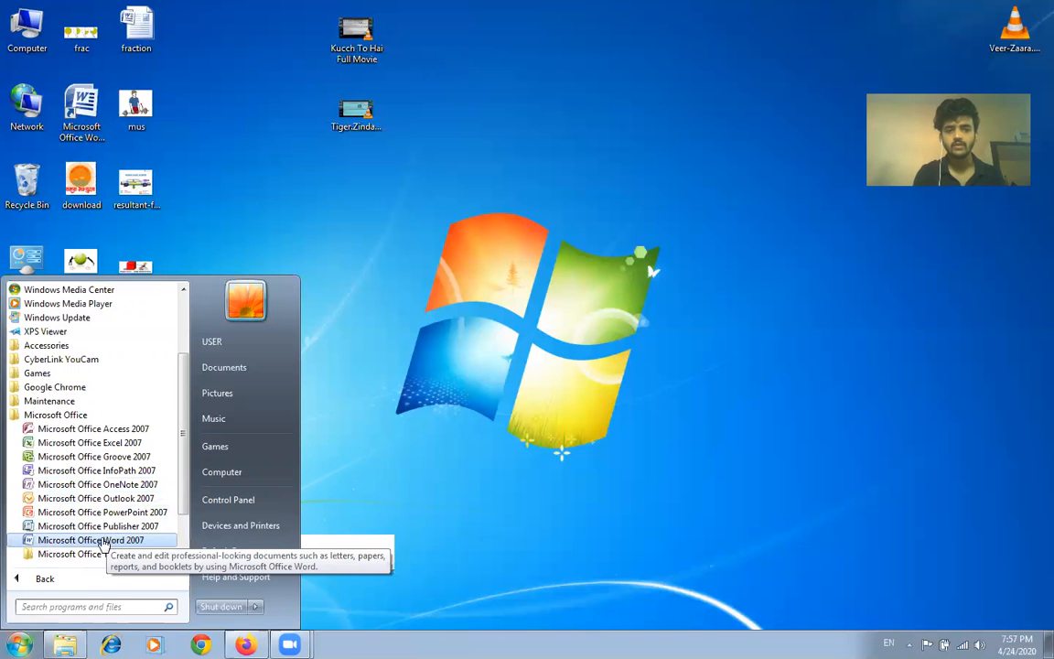
{"action": "left_click", "coordinate": [104, 541]}
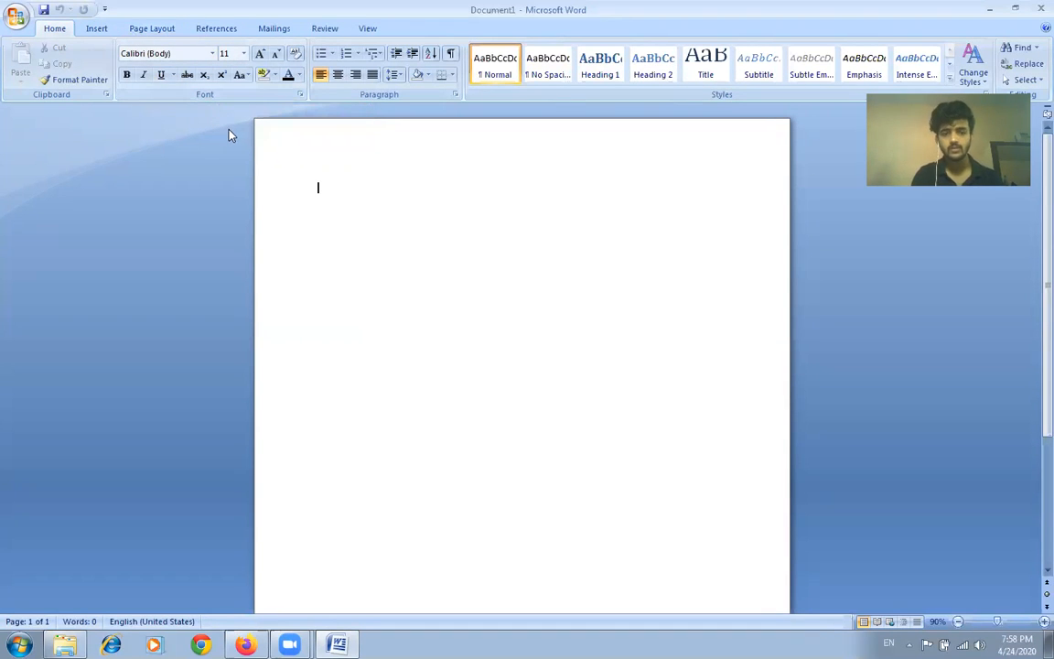
Step: Set the blank document's page orientation to Landscape
{"action": "left_click", "coordinate": [152, 30]}
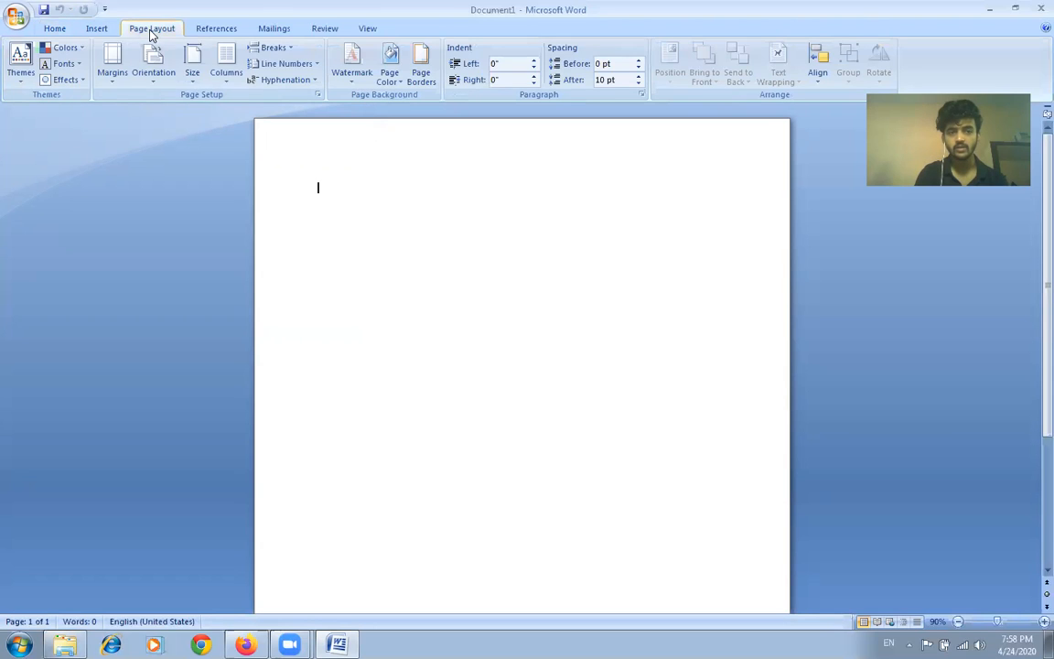
{"action": "left_click", "coordinate": [156, 78]}
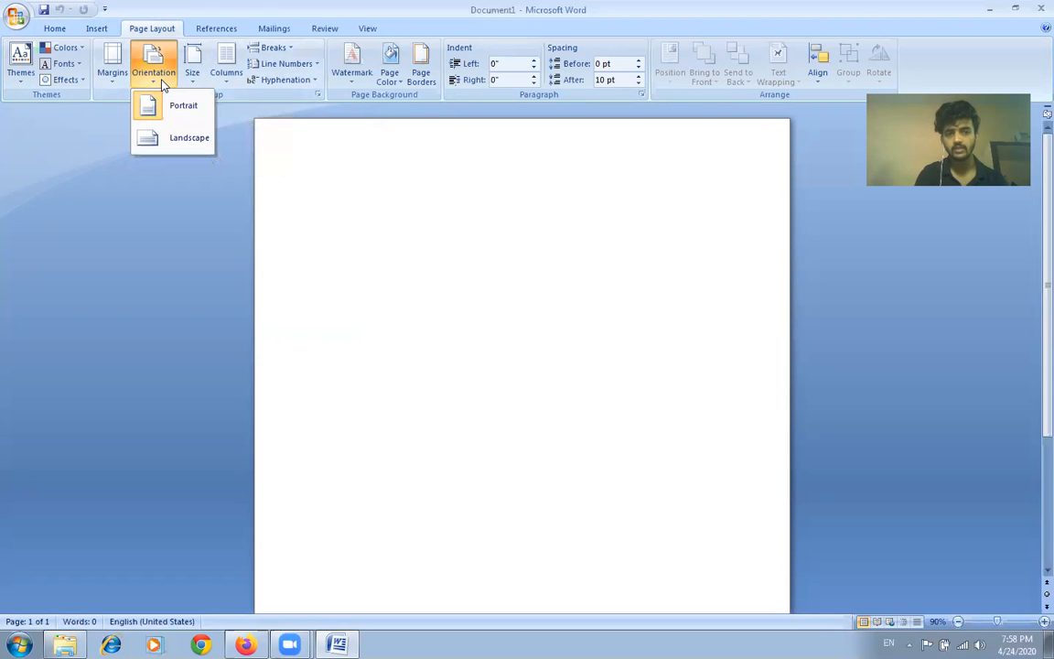
{"action": "left_click", "coordinate": [177, 137]}
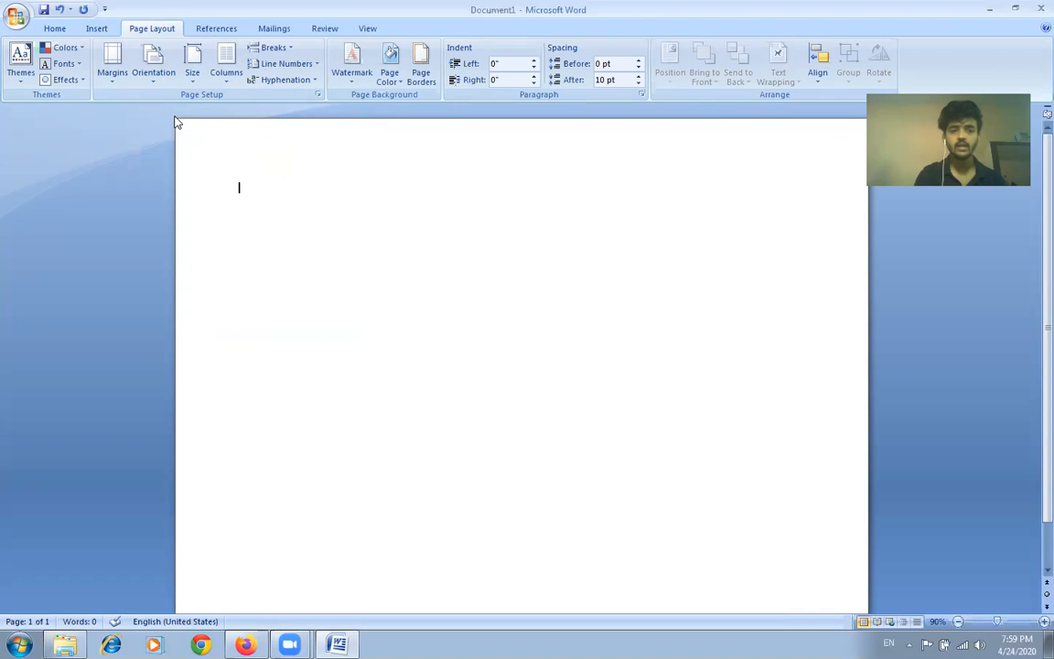
Step: Write "Abhyuday public school" in Times New Roman on the first line of the page
{"action": "left_click", "coordinate": [53, 29]}
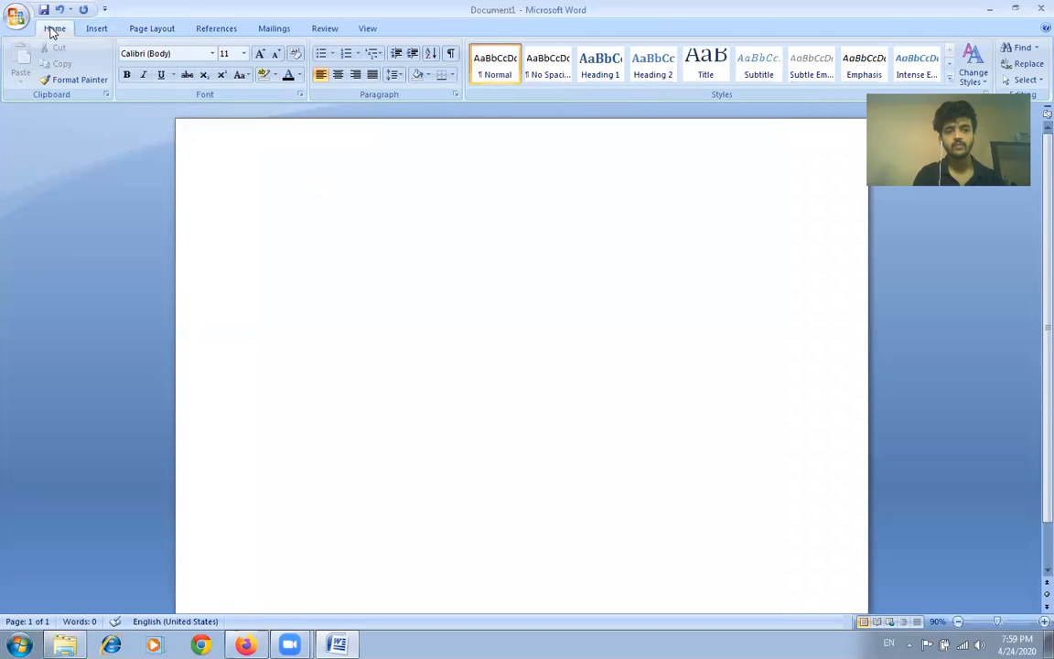
{"action": "left_click", "coordinate": [211, 55]}
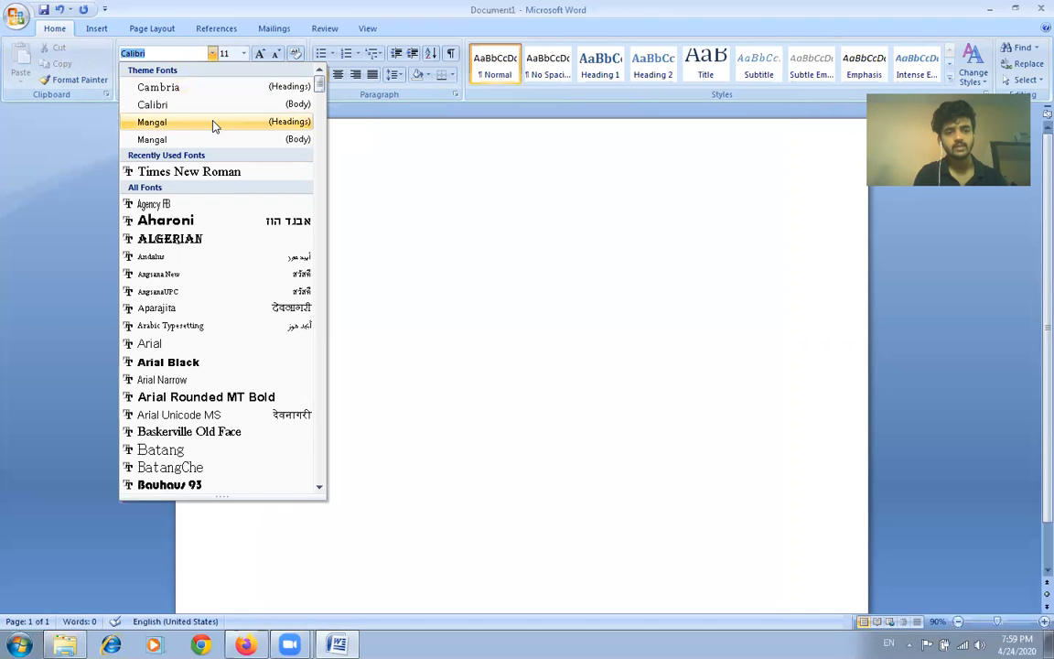
{"action": "left_click", "coordinate": [217, 172]}
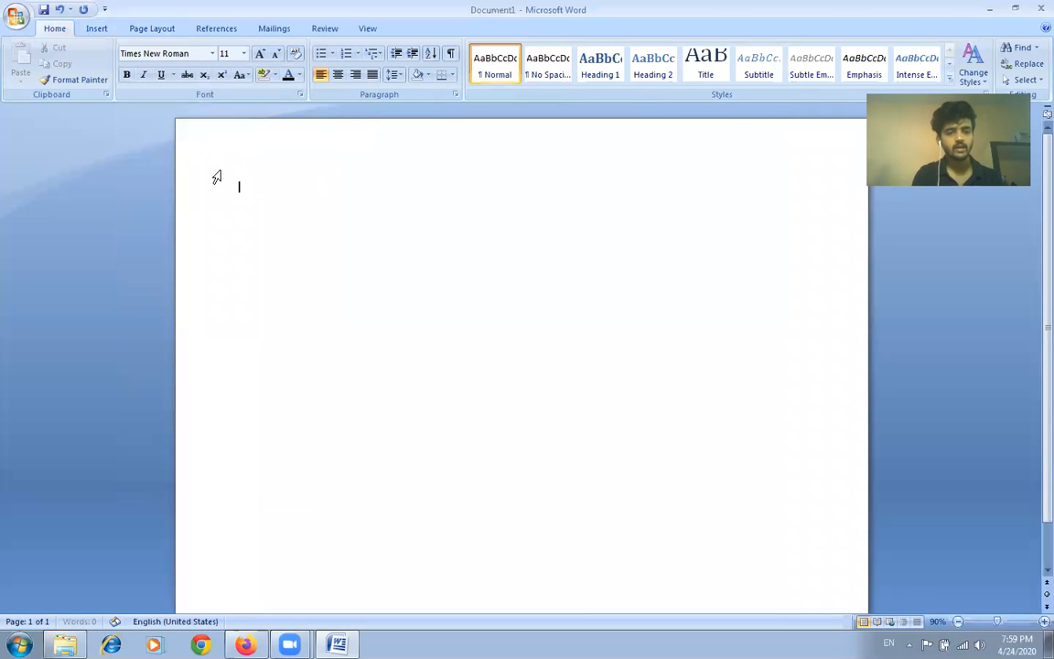
{"action": "type", "text": "ab"}
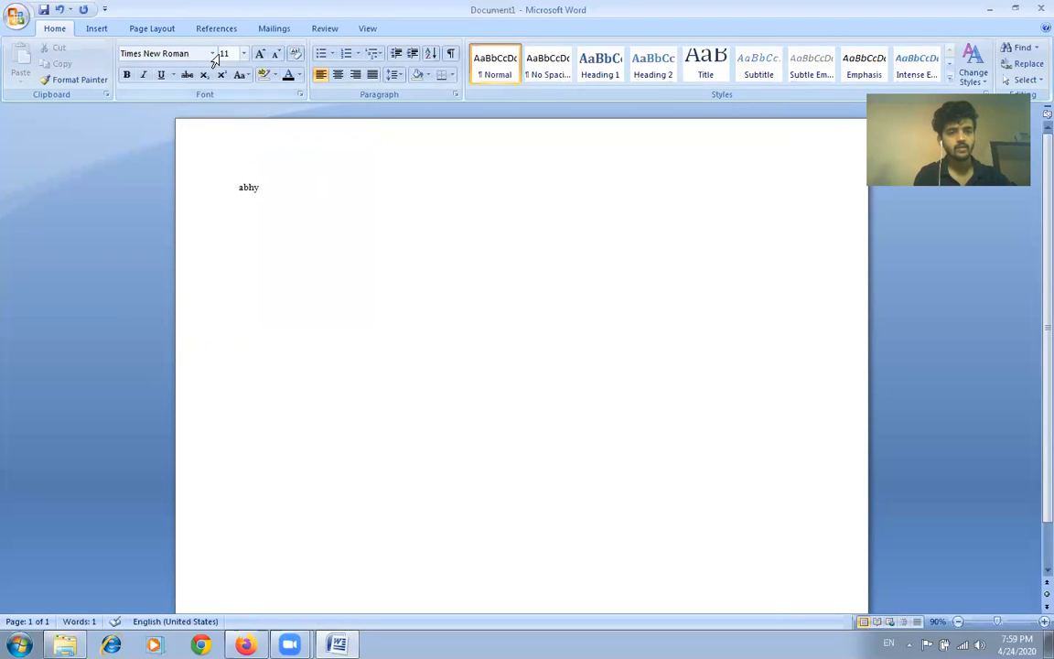
{"action": "type", "text": "hyuday "}
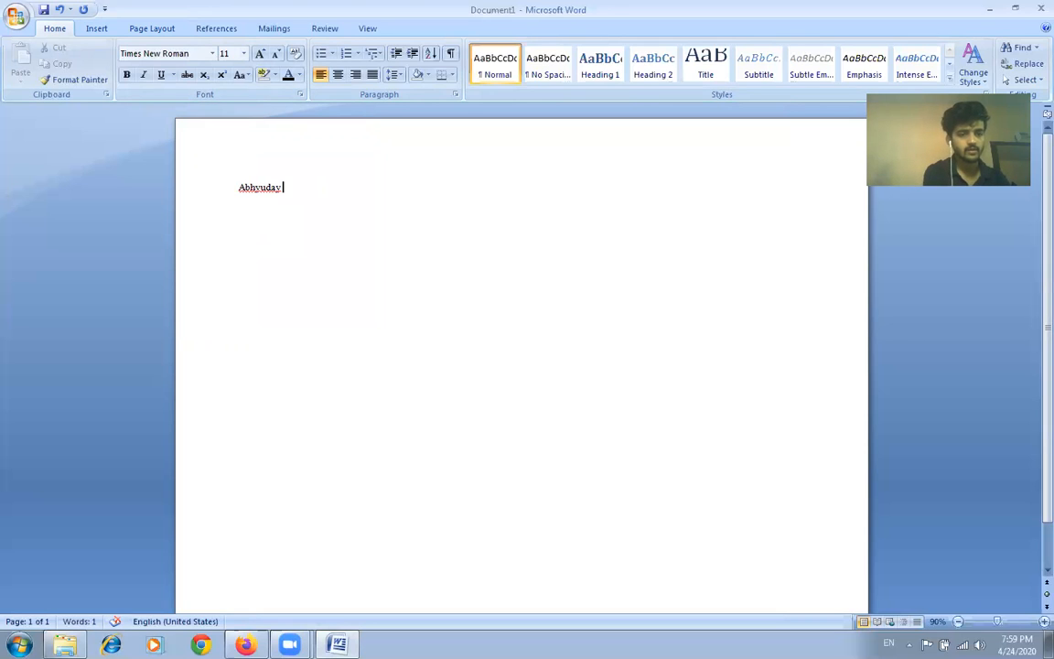
{"action": "type", "text": "pub"}
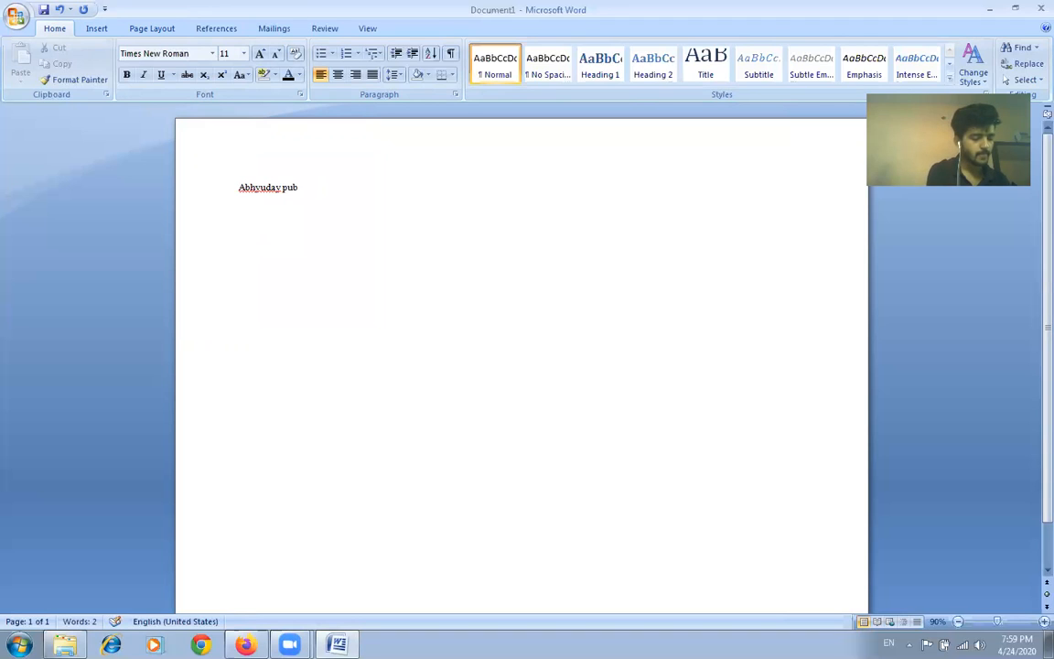
{"action": "type", "text": "lic school"}
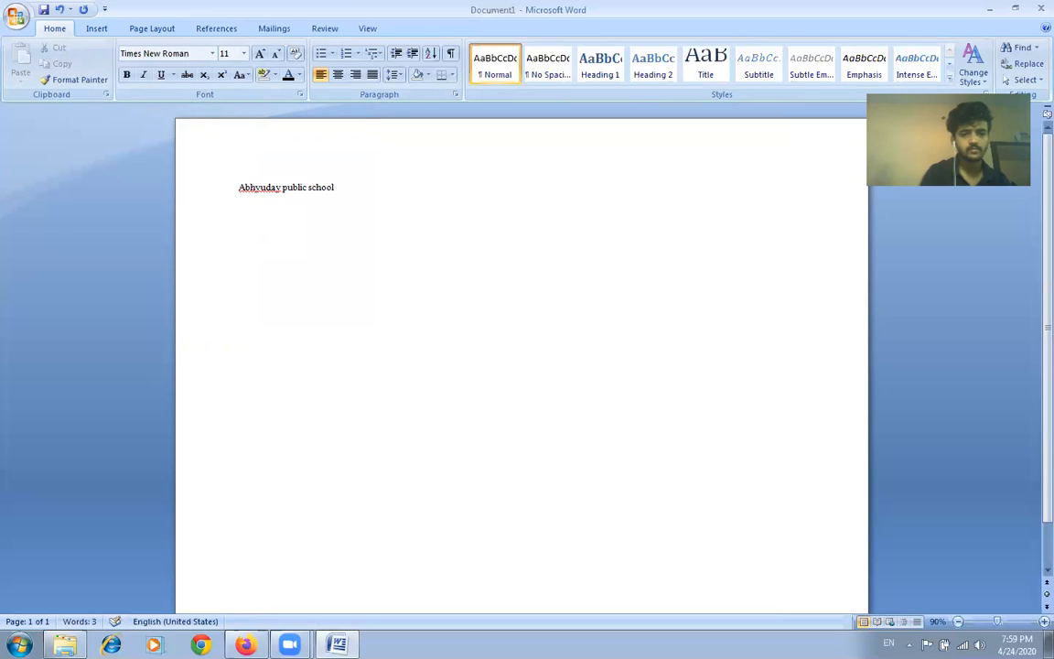
Step: Write "ABHYUDAY PUBLIC SCHOOL" in the Algerian font after the first school name on the same line
{"action": "left_click", "coordinate": [211, 53]}
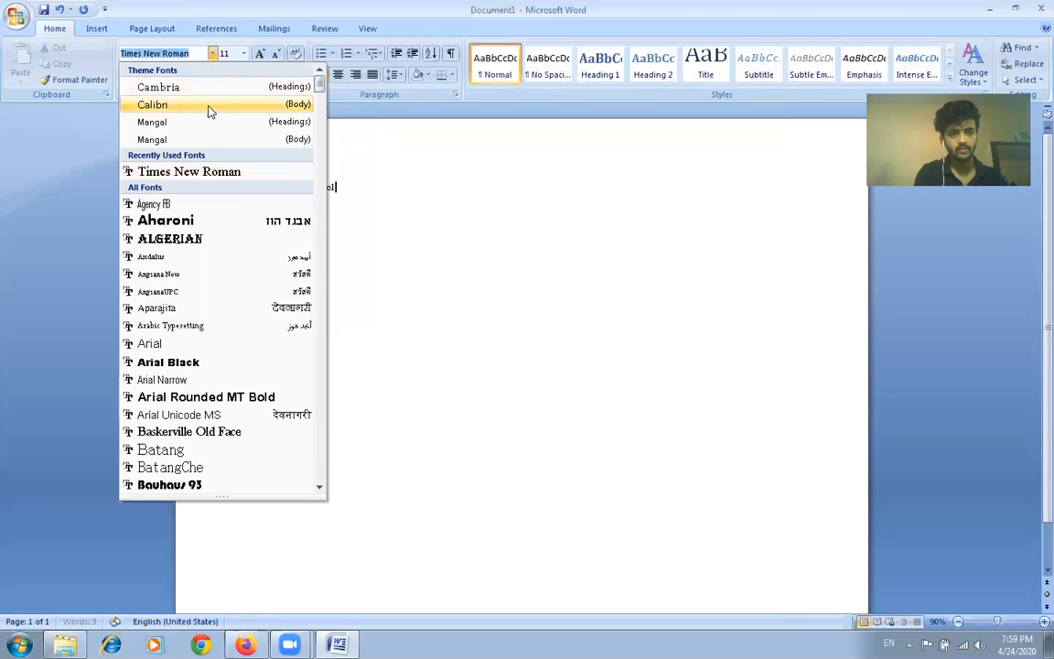
{"action": "left_click", "coordinate": [170, 239]}
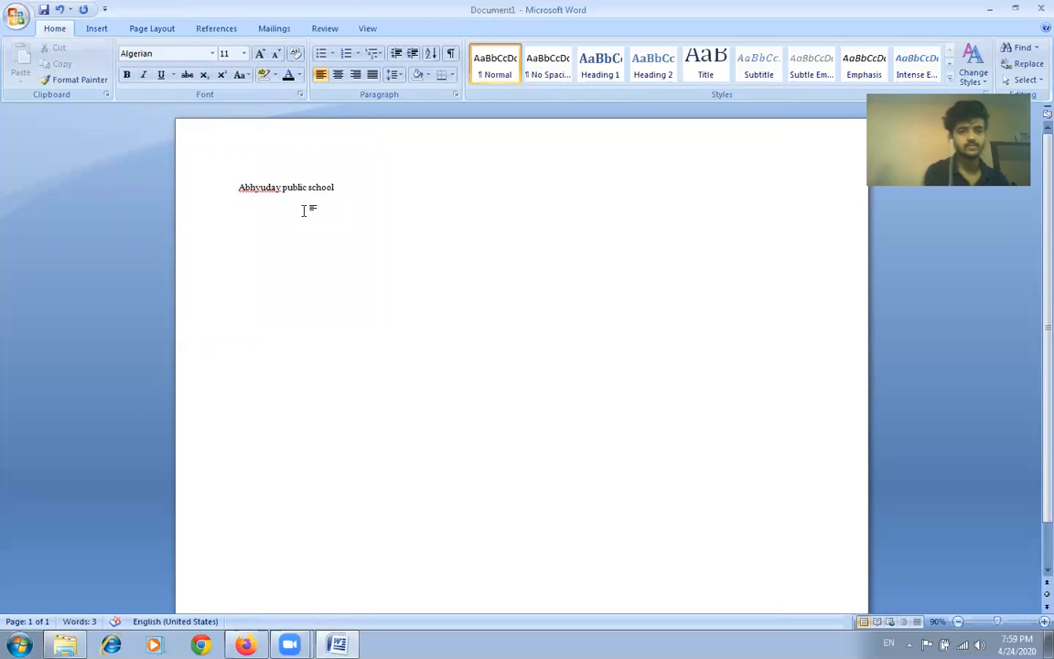
{"action": "type", "text": "ABHYU"}
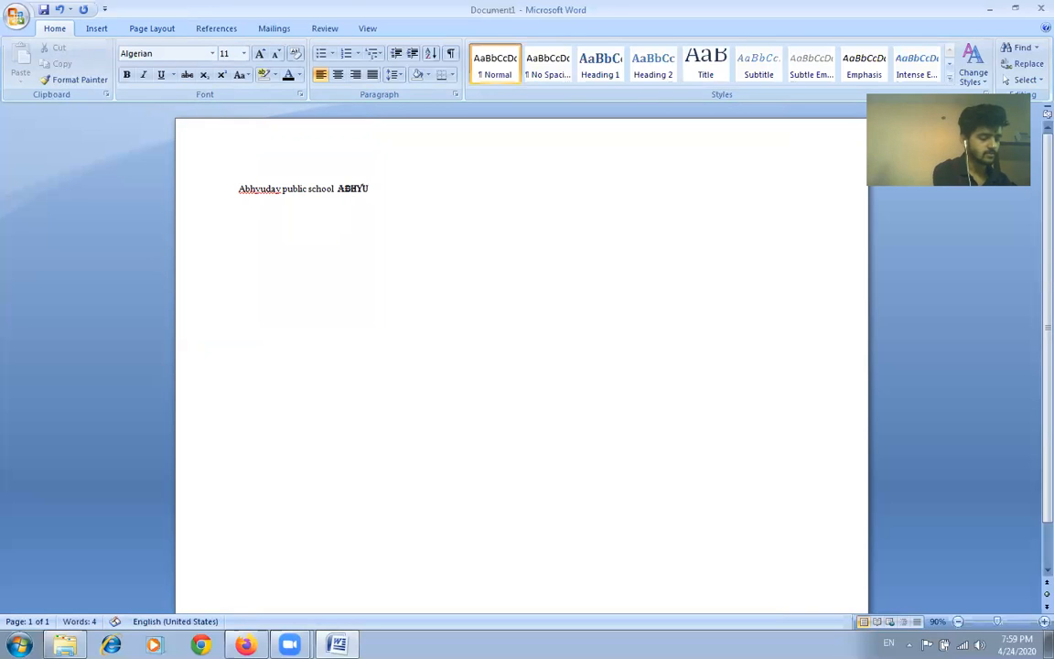
{"action": "type", "text": "DAY P"}
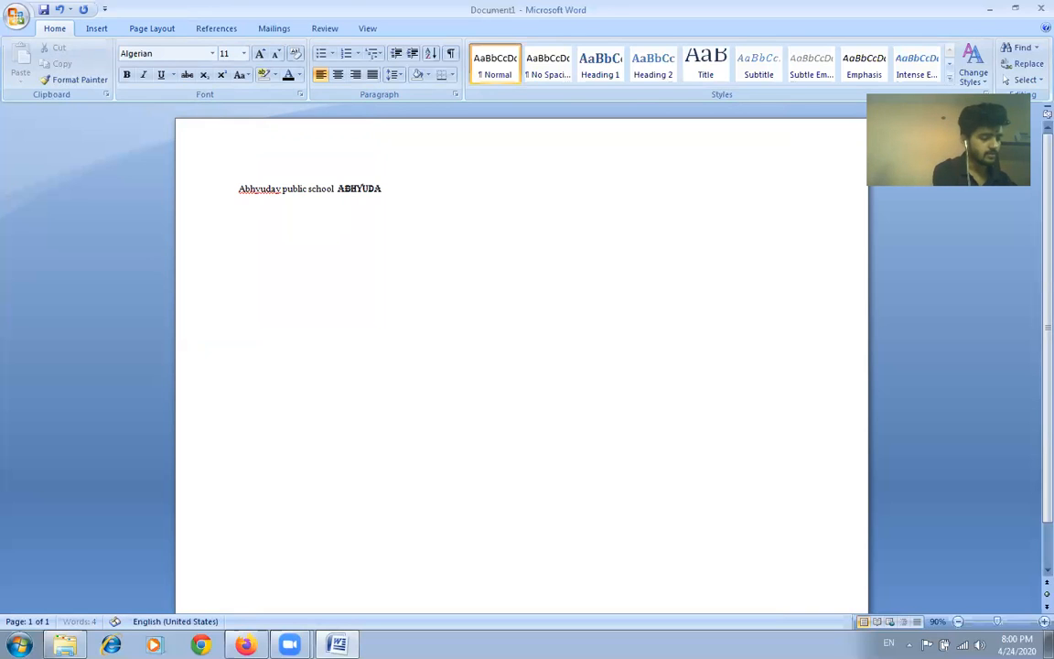
{"action": "type", "text": "UB"}
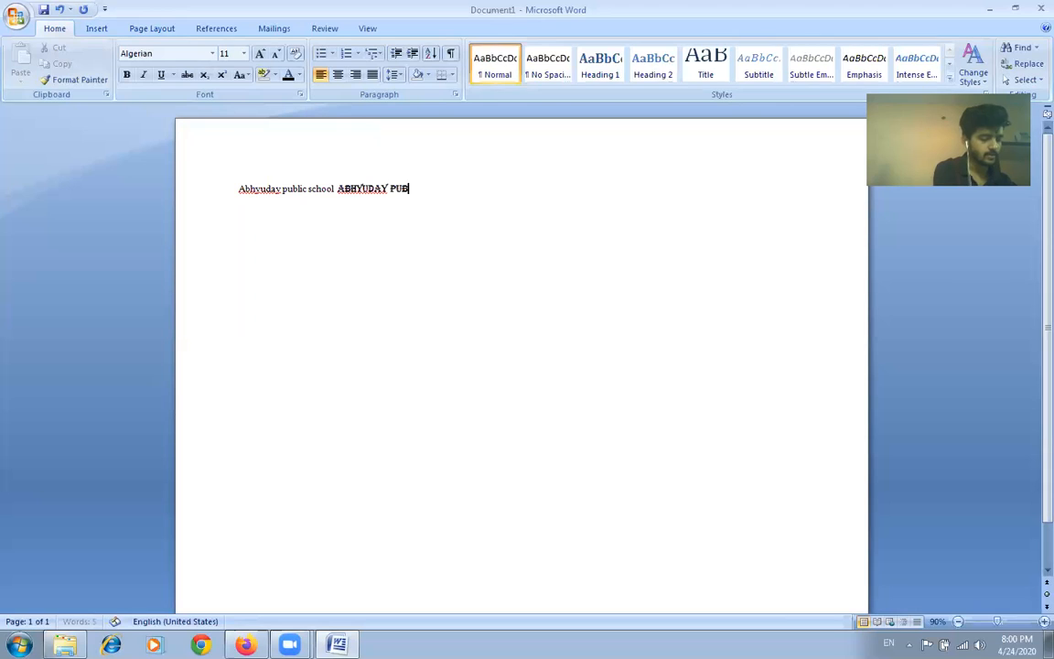
{"action": "type", "text": "LIC SCHOOL"}
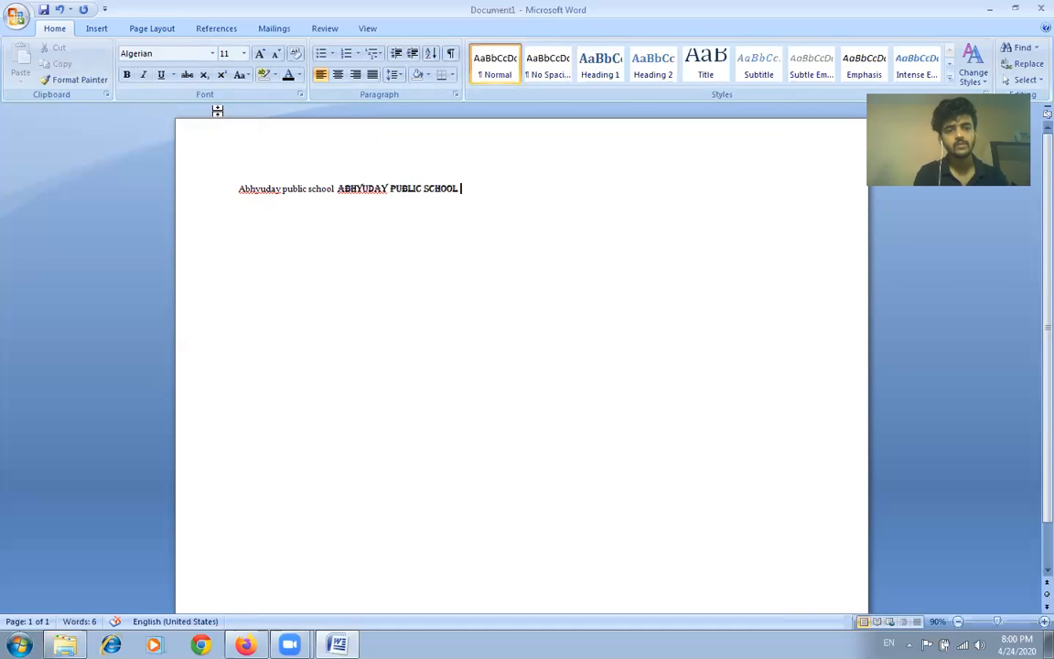
{"action": "left_click", "coordinate": [212, 54]}
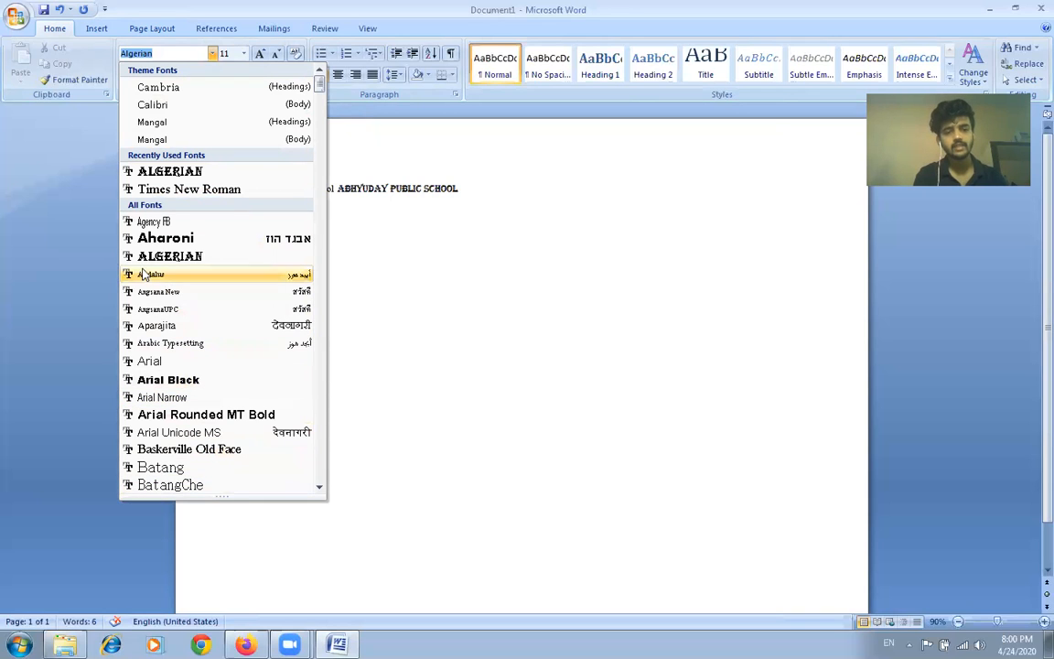
{"action": "left_click", "coordinate": [391, 263]}
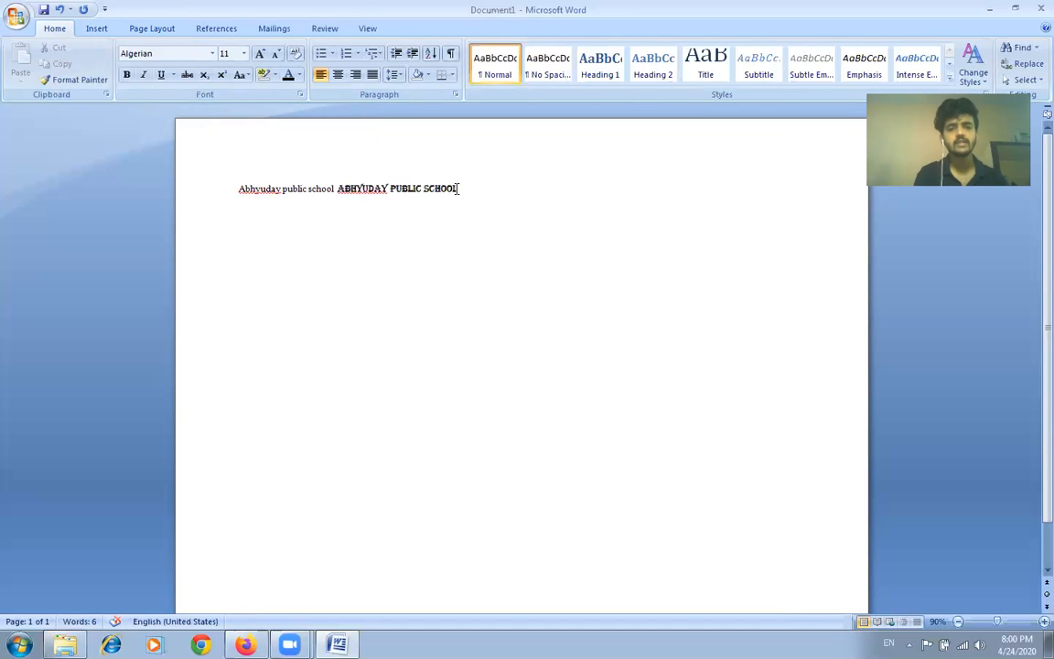
Step: Set the font size of the whole line with both school names to 18
{"action": "left_click_drag", "start_coordinate": [460, 188], "coordinate": [266, 191]}
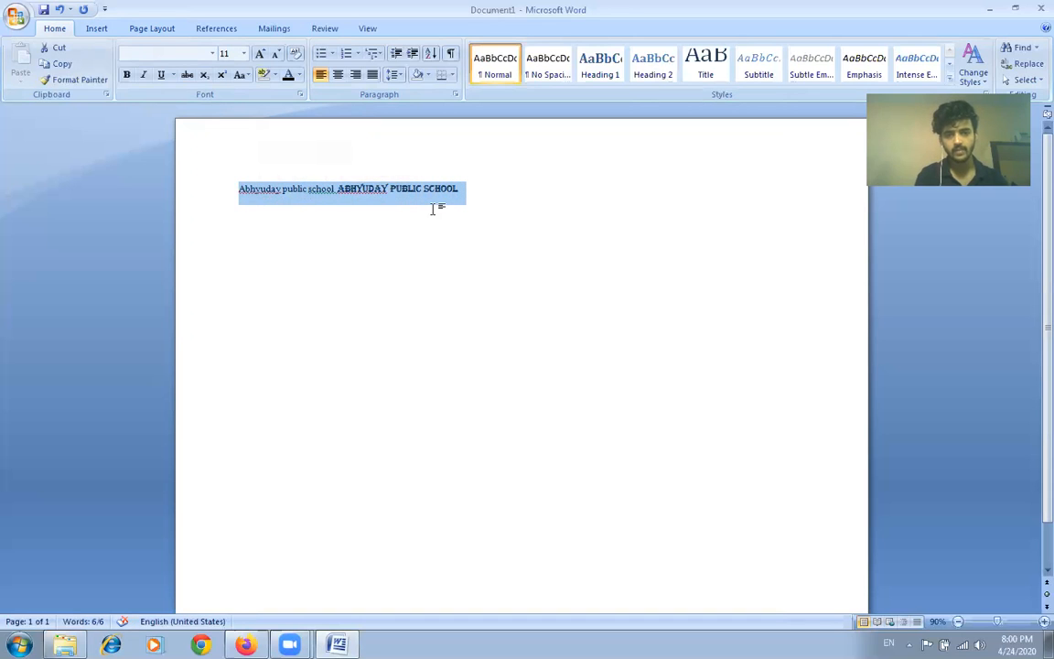
{"action": "left_click", "coordinate": [245, 56]}
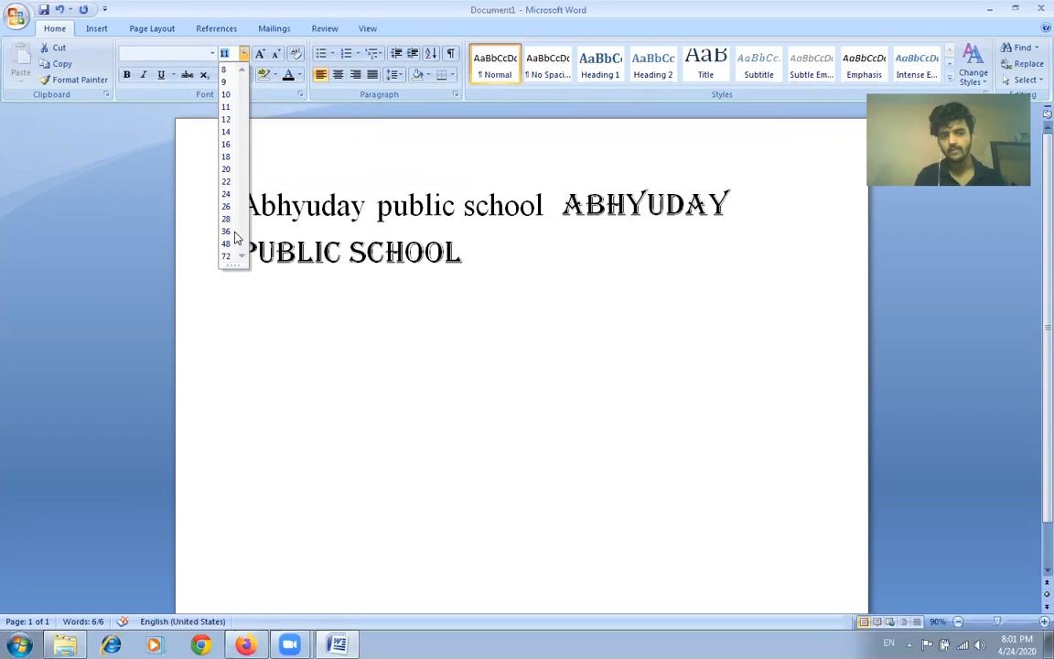
{"action": "left_click", "coordinate": [226, 158]}
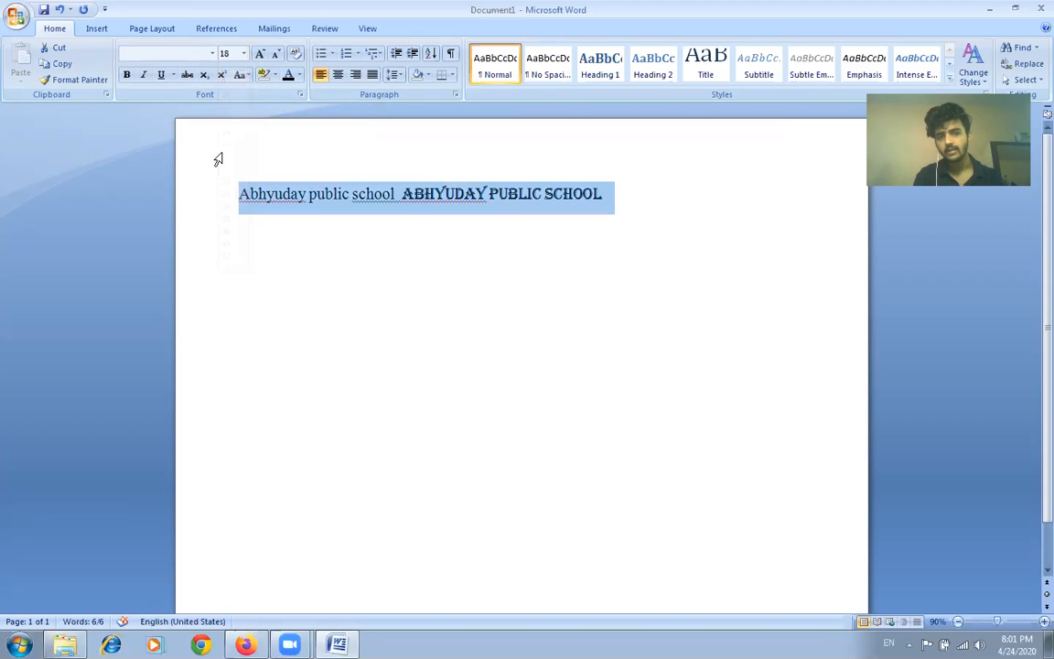
{"action": "left_click", "coordinate": [278, 228]}
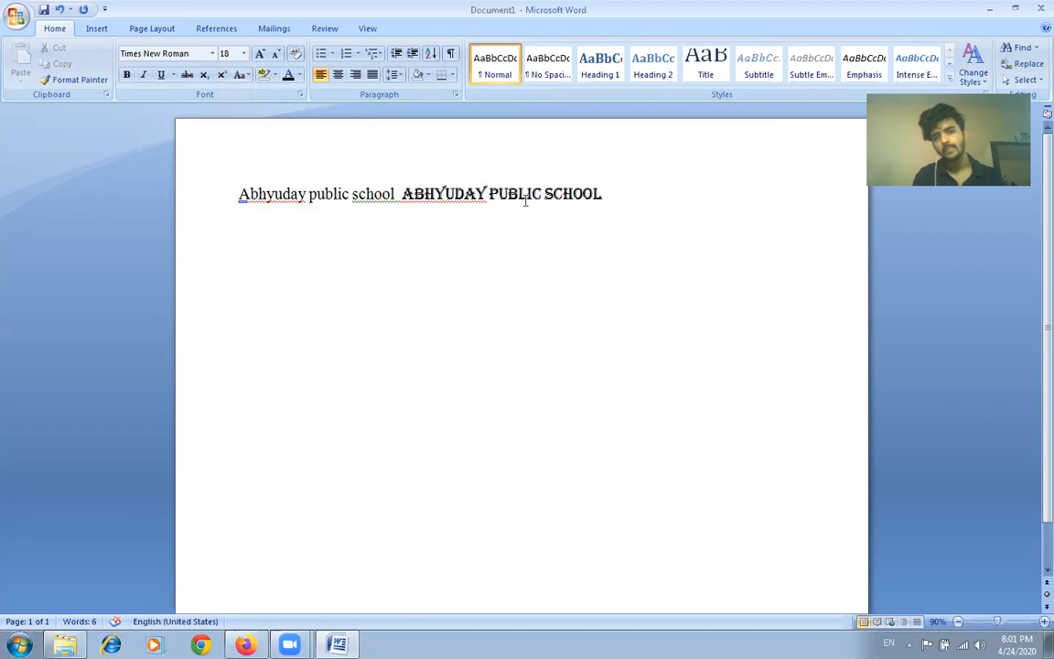
Step: Add an extra space between the two school names and reapply font size 18 to the whole line
{"action": "left_click", "coordinate": [396, 194]}
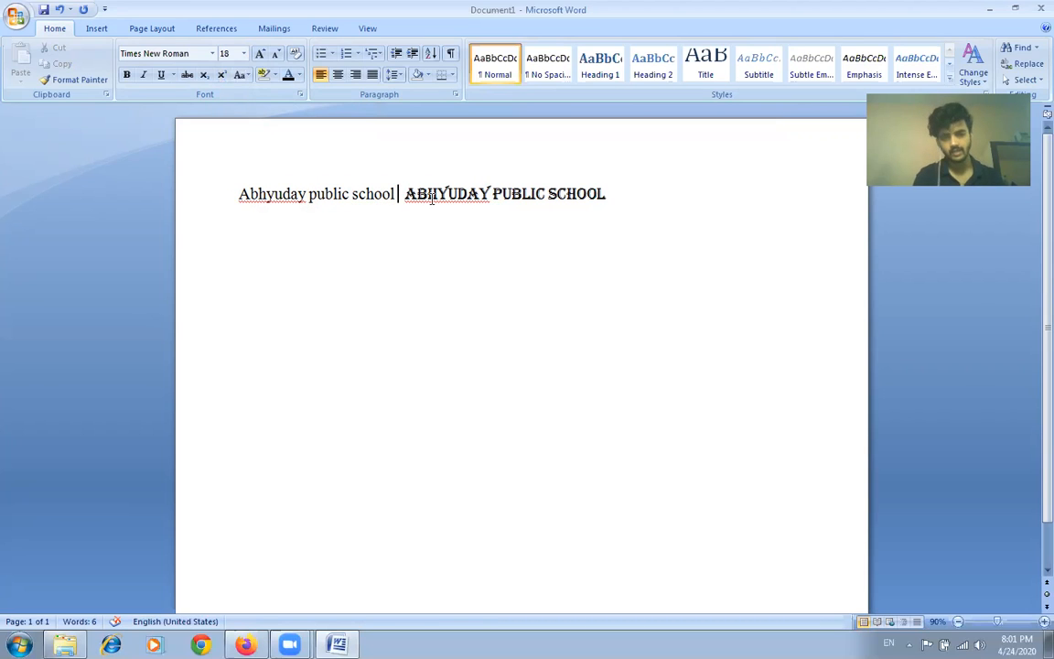
{"action": "left_click_drag", "start_coordinate": [613, 198], "coordinate": [236, 194]}
{"action": "left_click", "coordinate": [243, 53]}
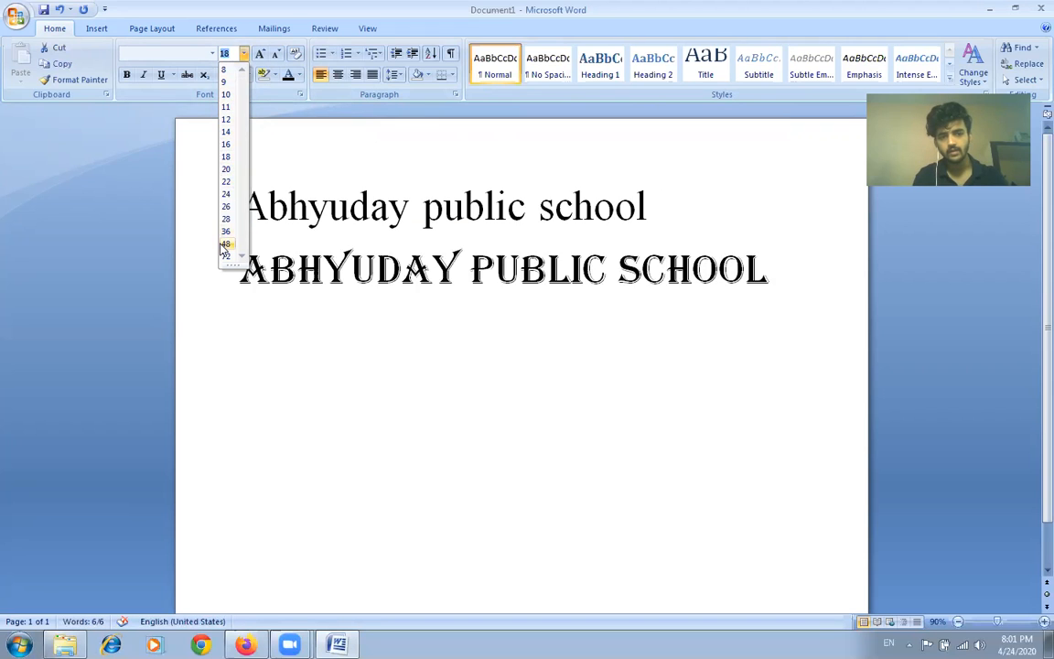
{"action": "left_click", "coordinate": [226, 157]}
{"action": "left_click", "coordinate": [282, 195]}
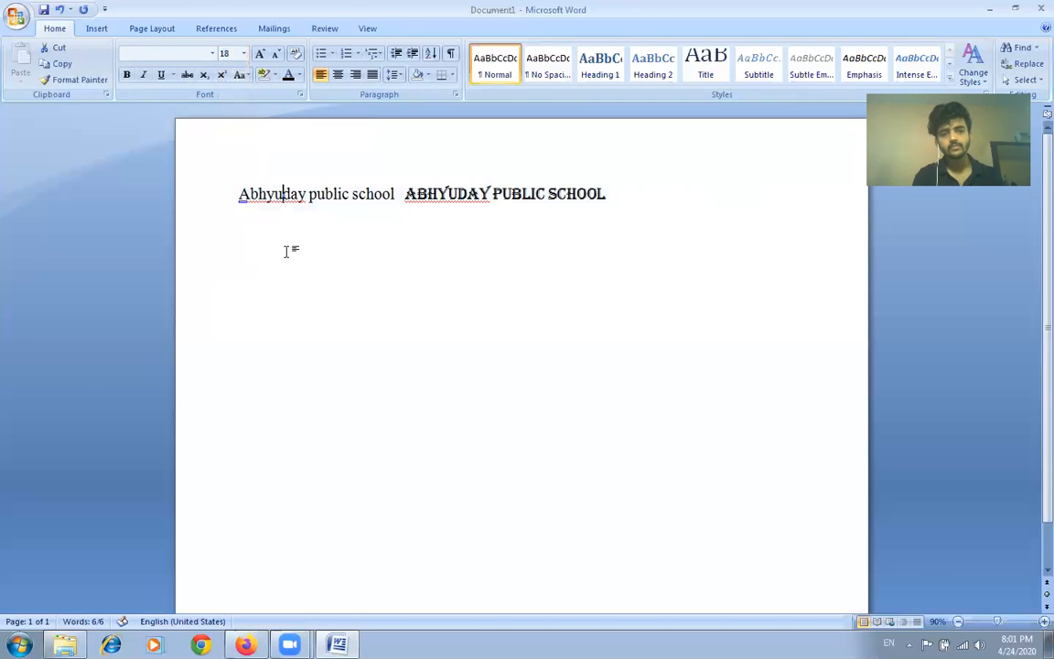